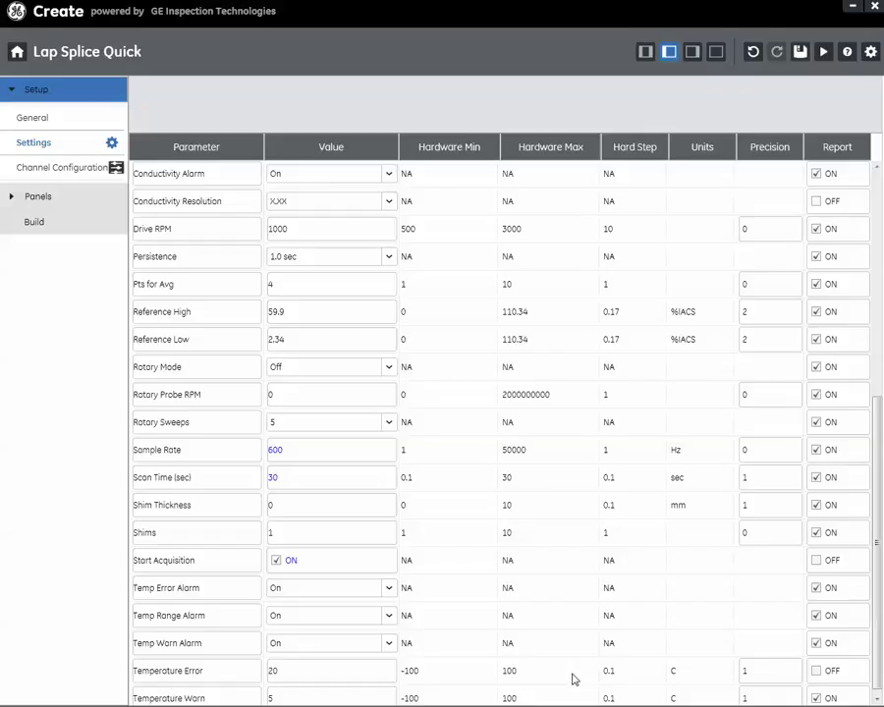
Review the channel frequency configuration, then highlight the Sample Rate parameter in the settings table
left_click(53, 175)
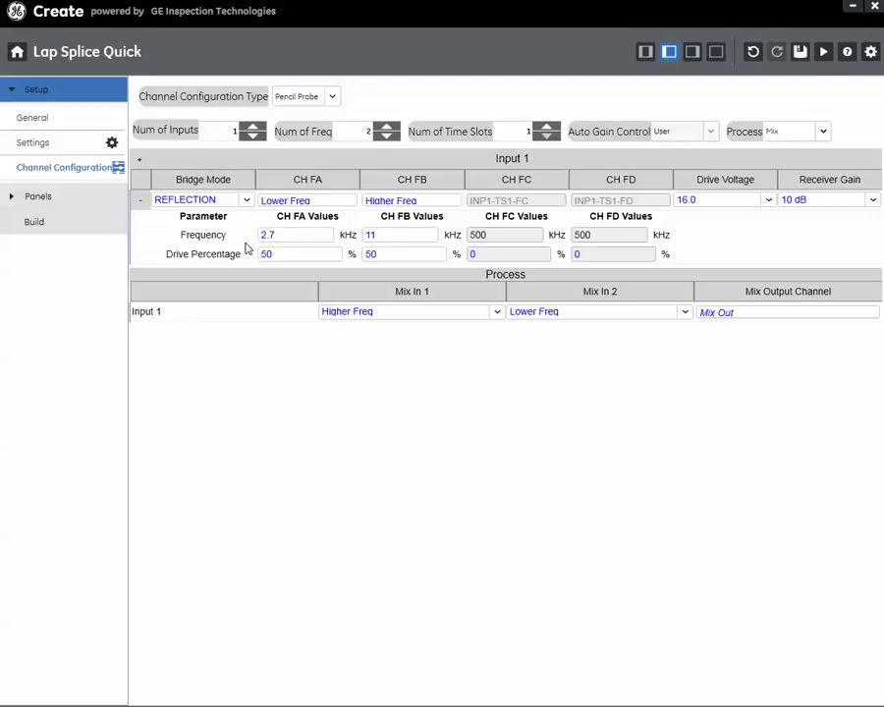
left_click(35, 143)
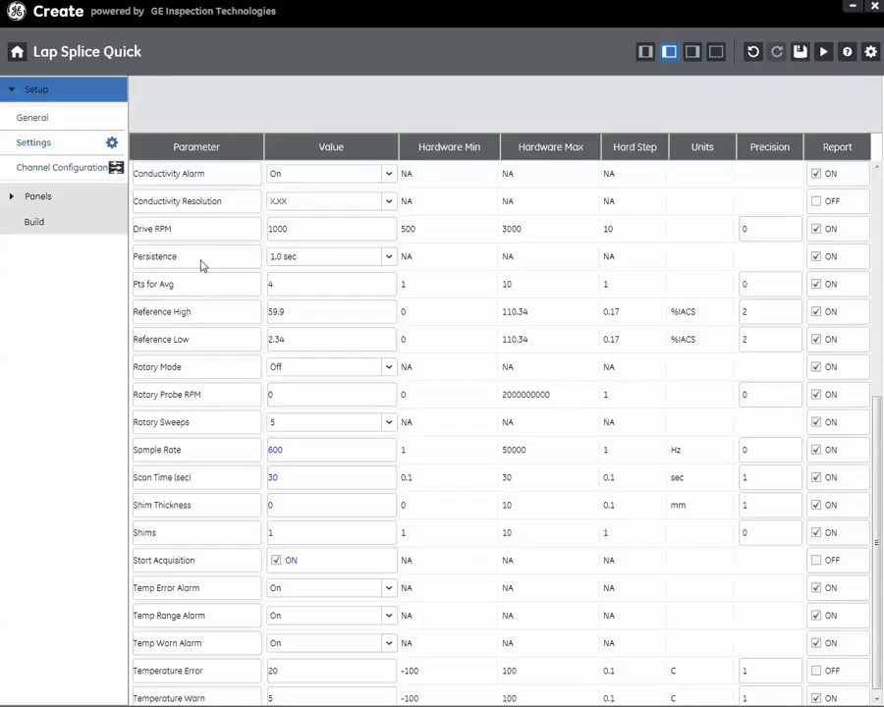
left_click(134, 449)
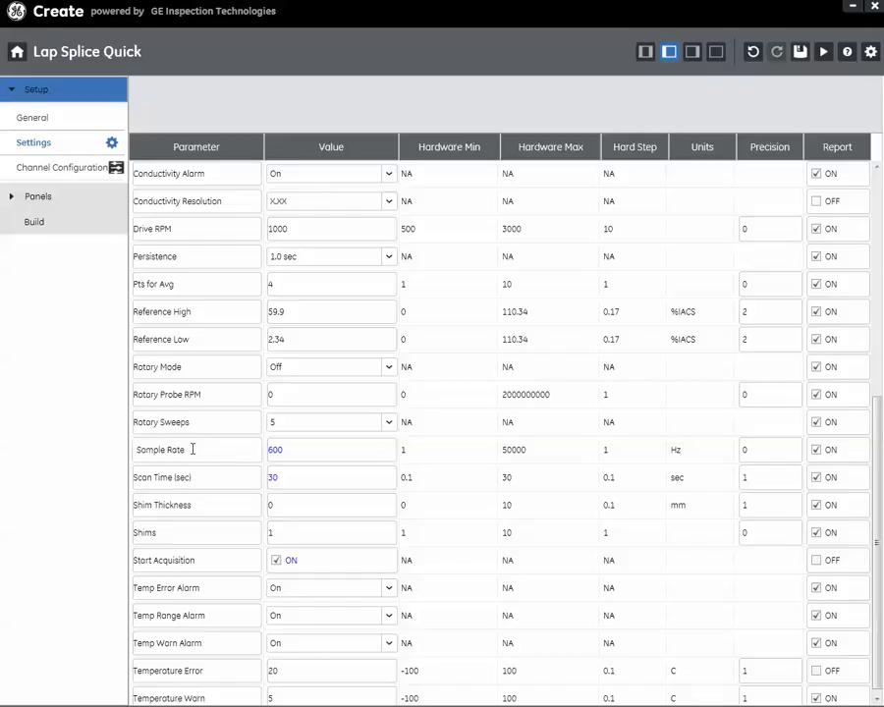
left_click_drag(187, 449, 122, 449)
Recheck the channel configuration and begin editing the 600 Hz Sample Rate value
left_click(39, 174)
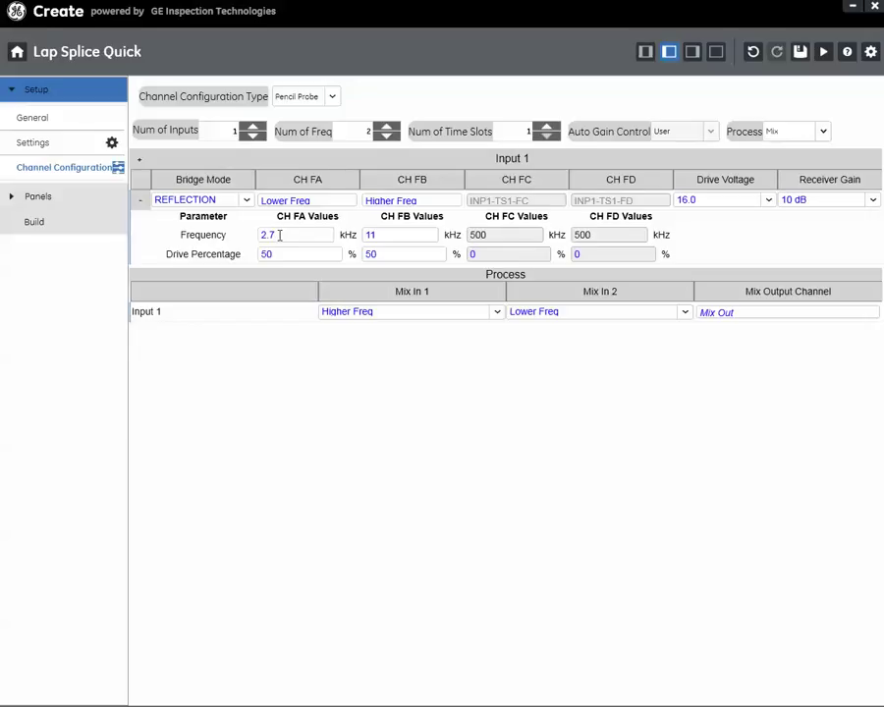
left_click(31, 145)
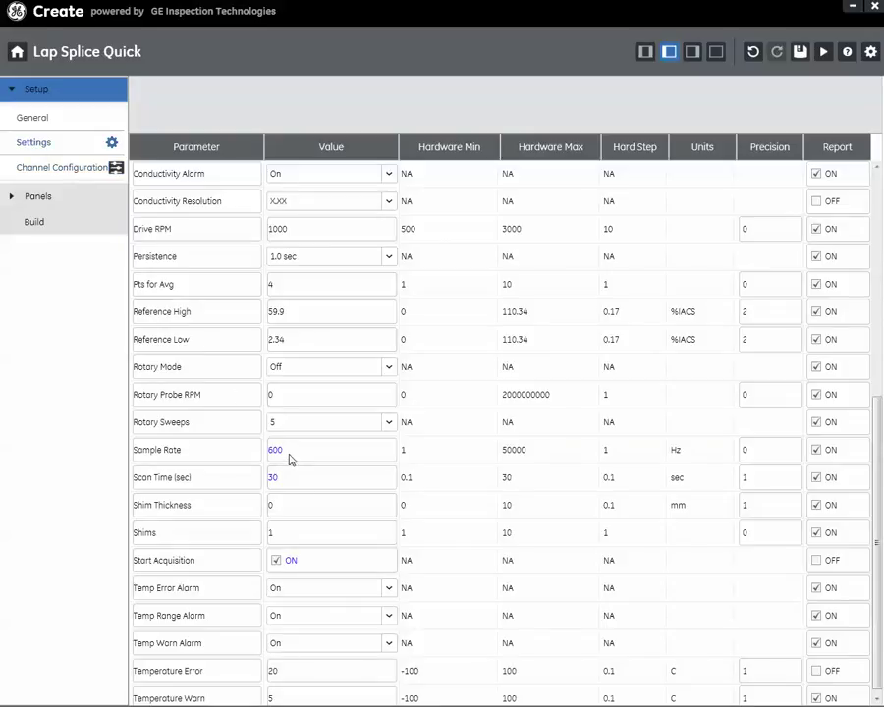
left_click(287, 450)
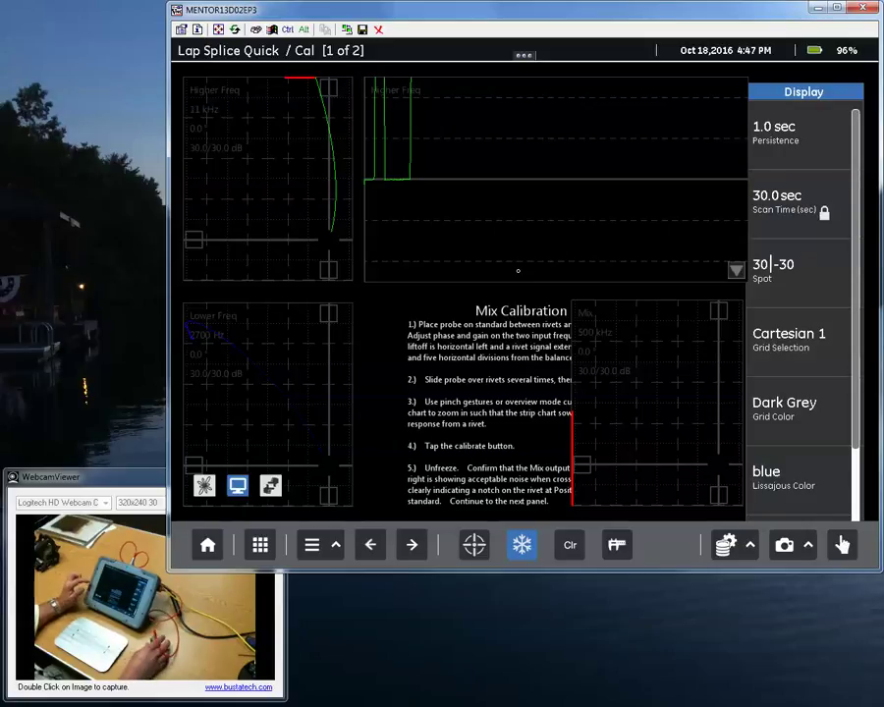
Switch the plot type to Line, then set it back to Point
scroll(801, 314, "down", 2)
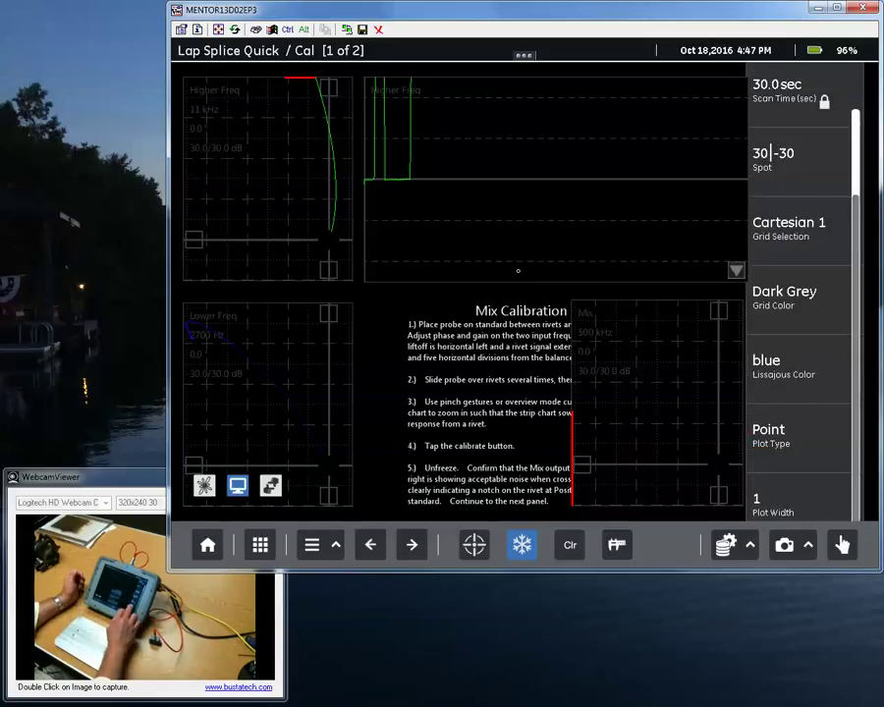
left_click(787, 435)
left_click(803, 203)
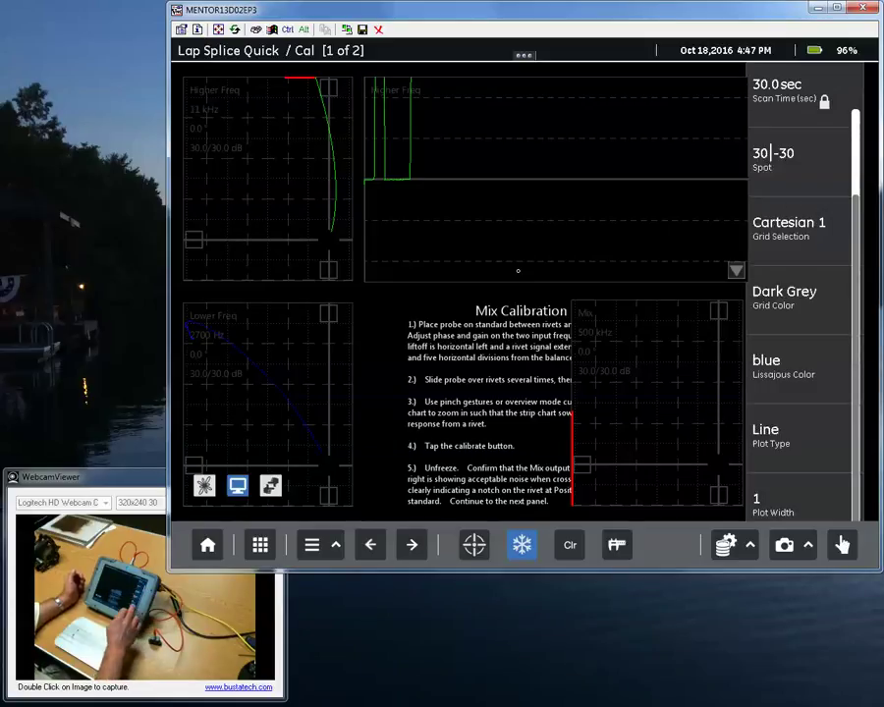
left_click(786, 435)
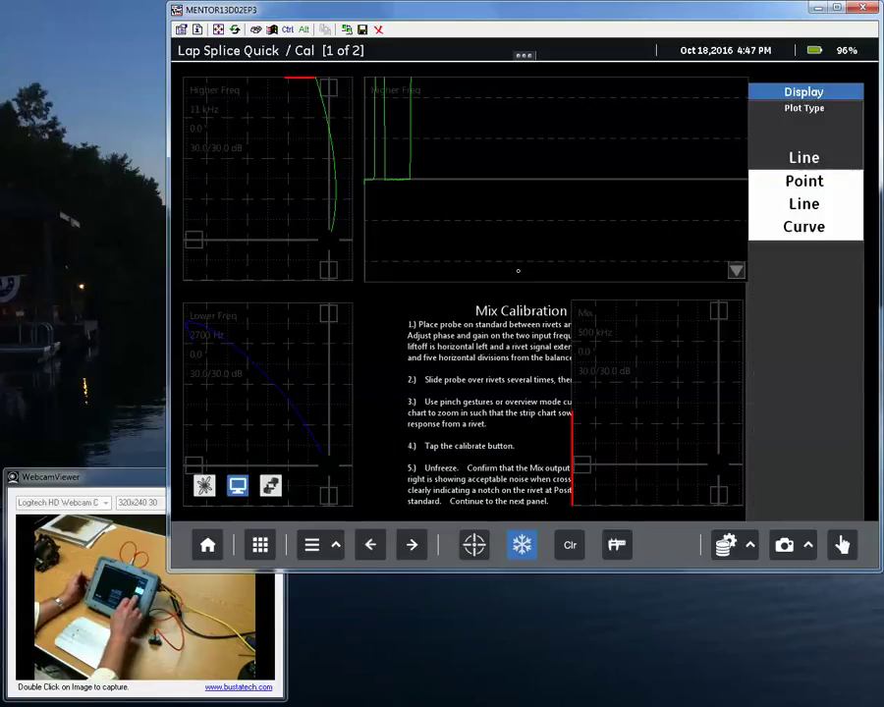
left_click(803, 180)
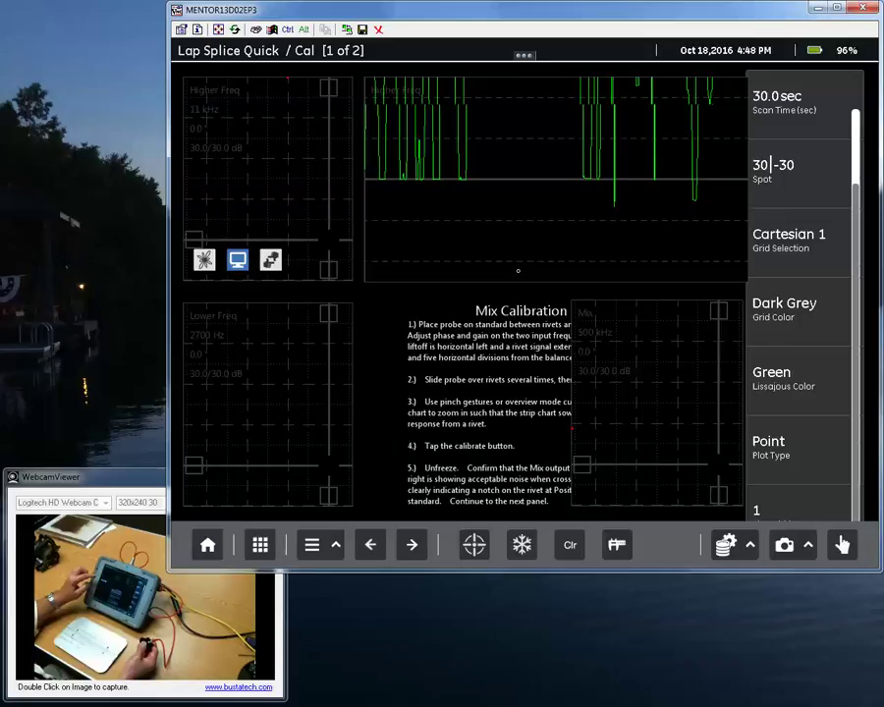
In EM Setup, try a 1400 Hz sample rate; it is refused and stays 1300 Hz
left_click(203, 486)
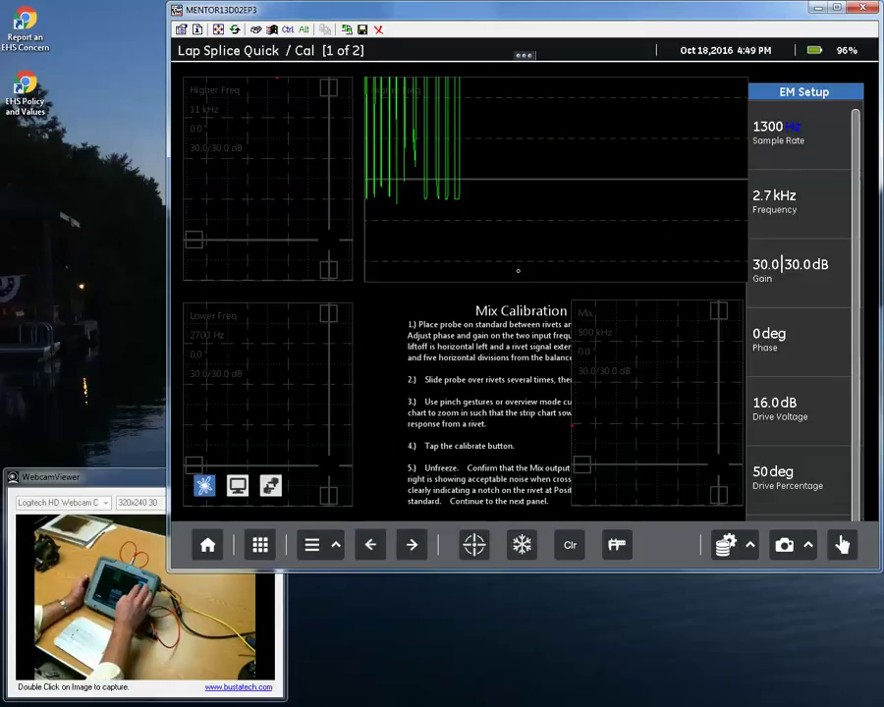
left_click(778, 133)
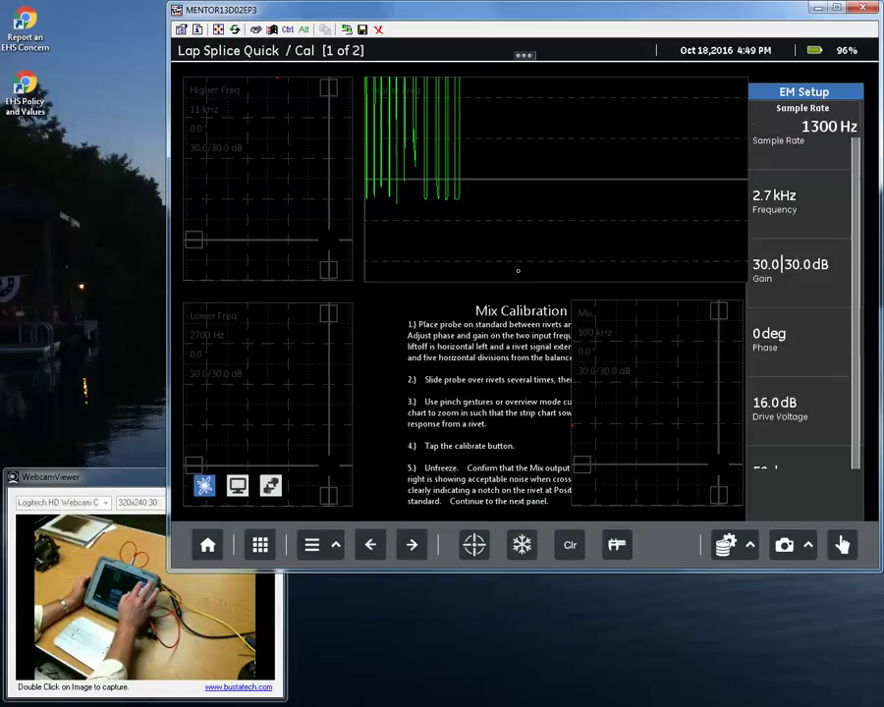
left_click(762, 223)
left_click(761, 195)
left_click(774, 250)
left_click(774, 250)
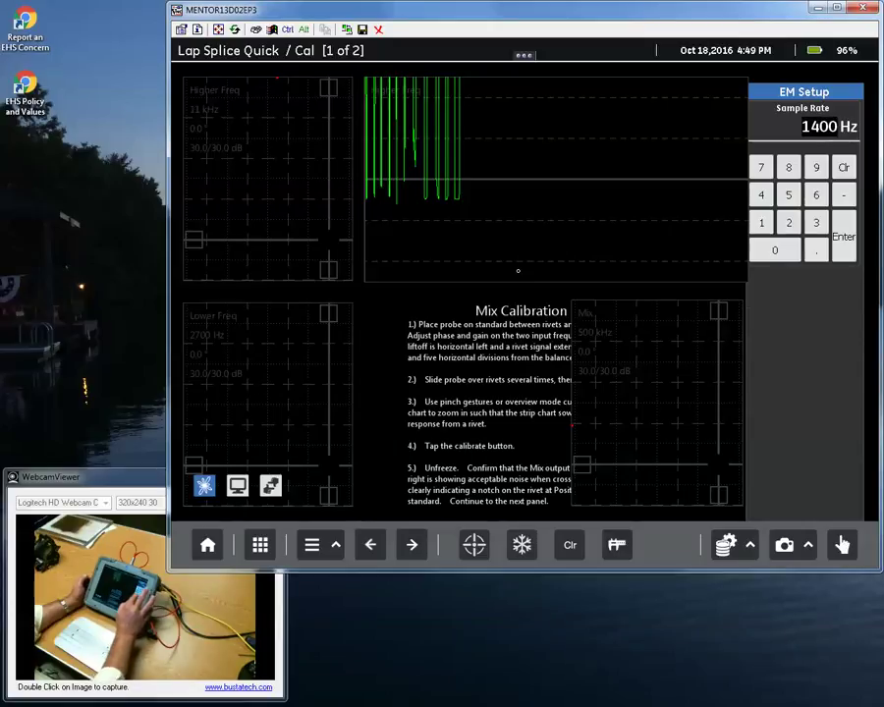
left_click(844, 237)
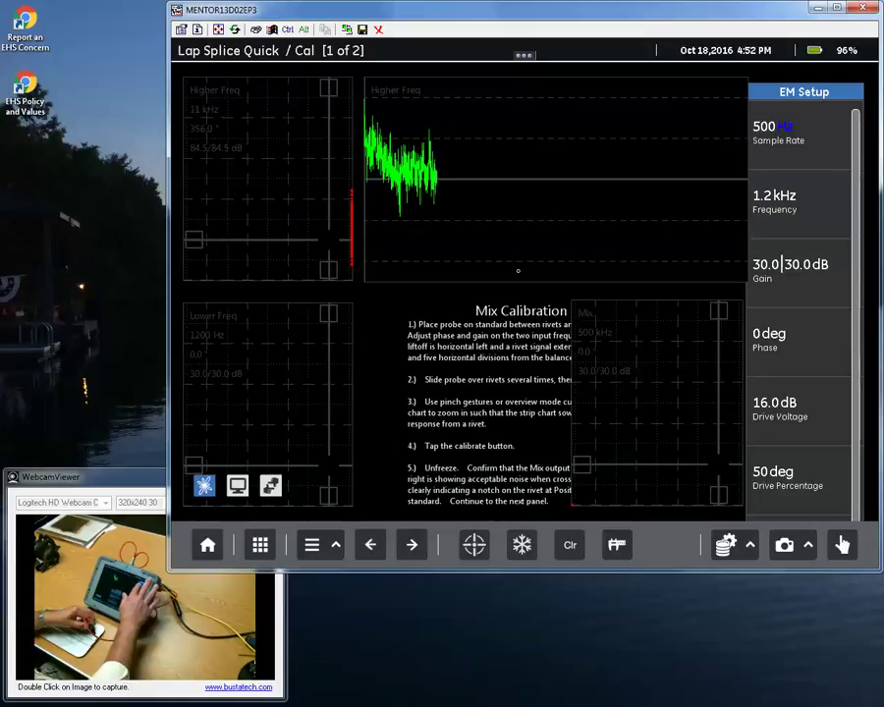
Set the sample rate to 580 Hz, then lower it to 100 Hz
type("58")
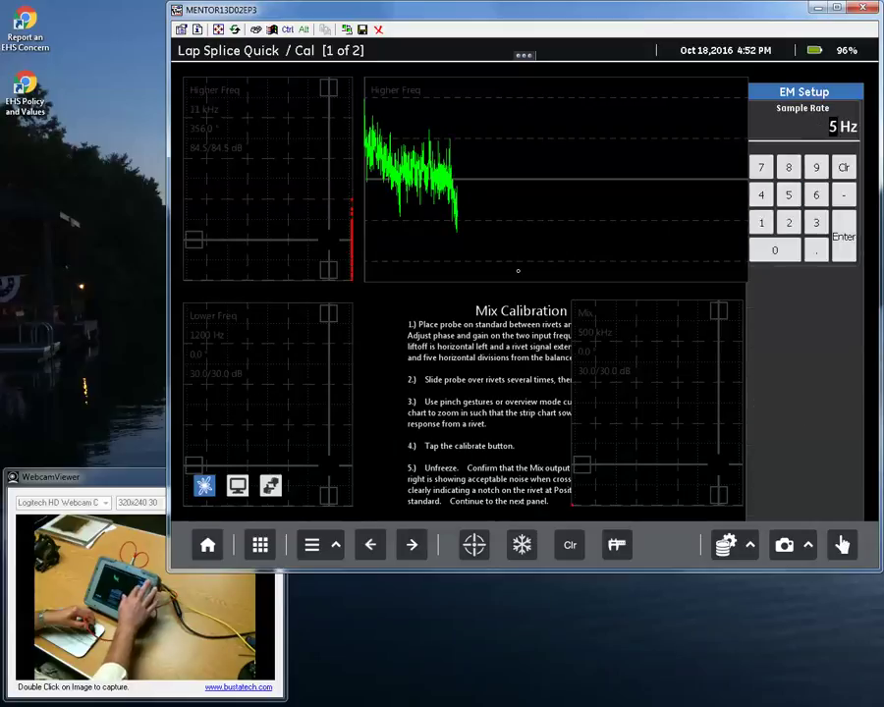
type("0")
key("Return")
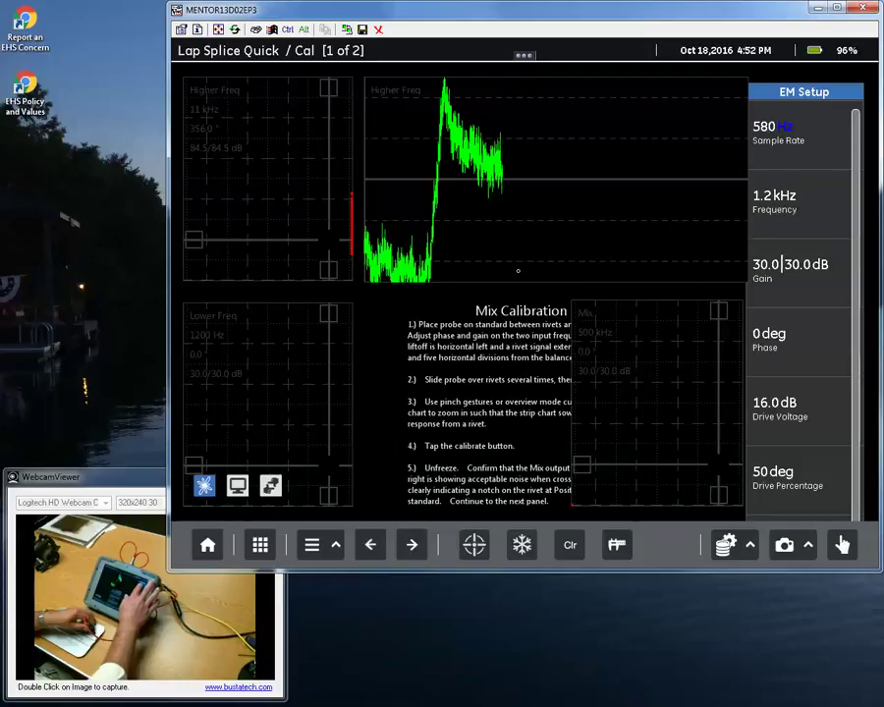
left_click(786, 133)
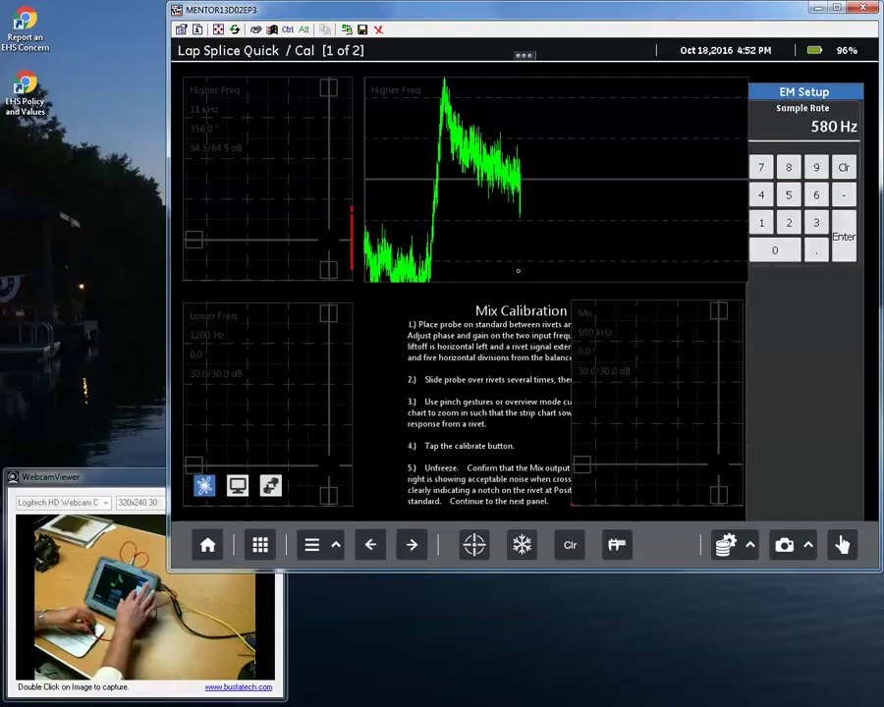
type("100")
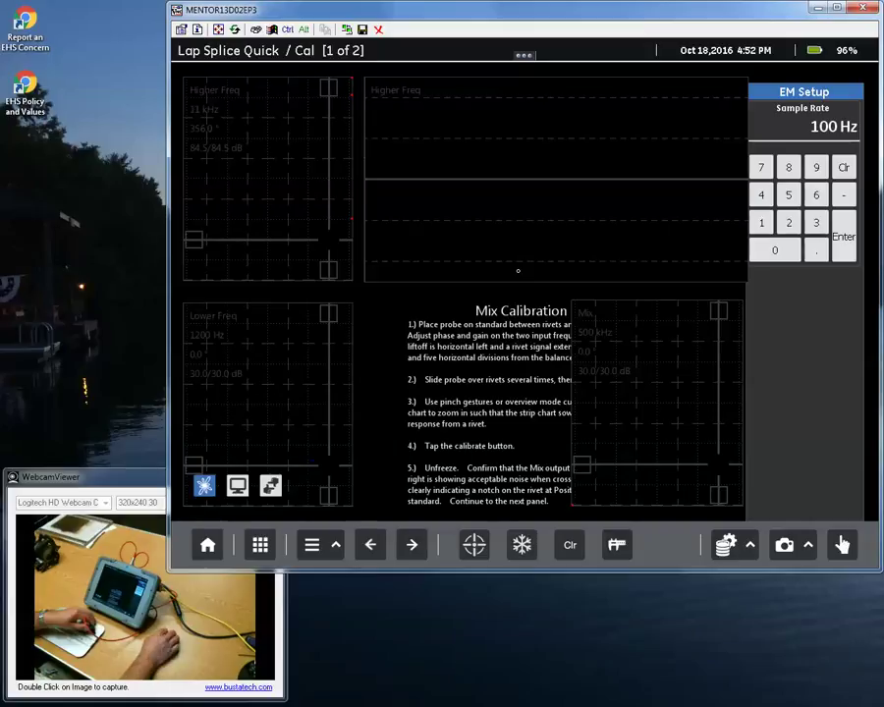
key("Return")
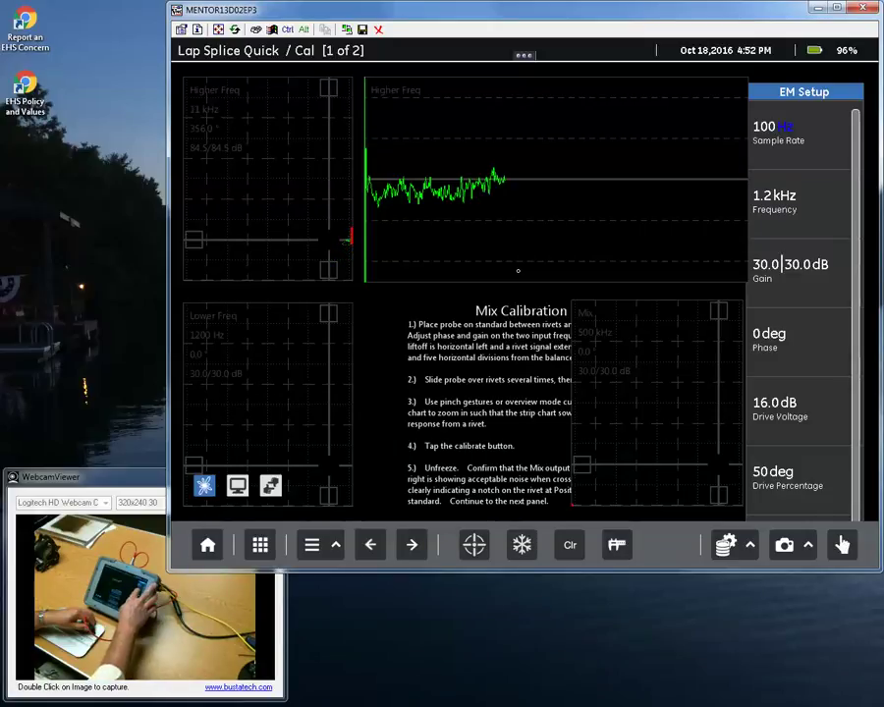
Set the frequency to 2.7 kHz and key in a 600 Hz sample rate
left_click(791, 201)
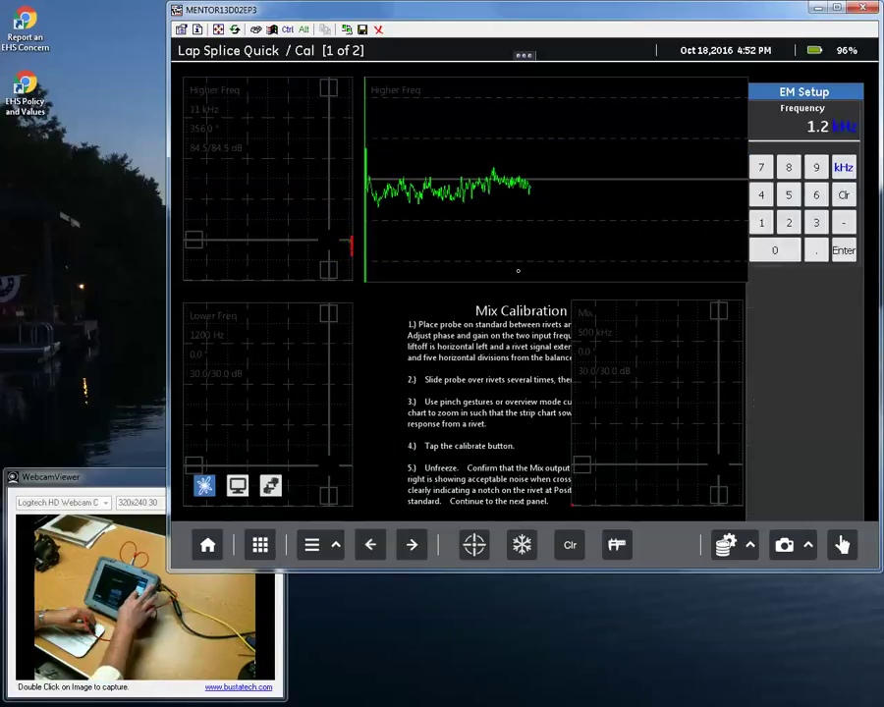
type("2.")
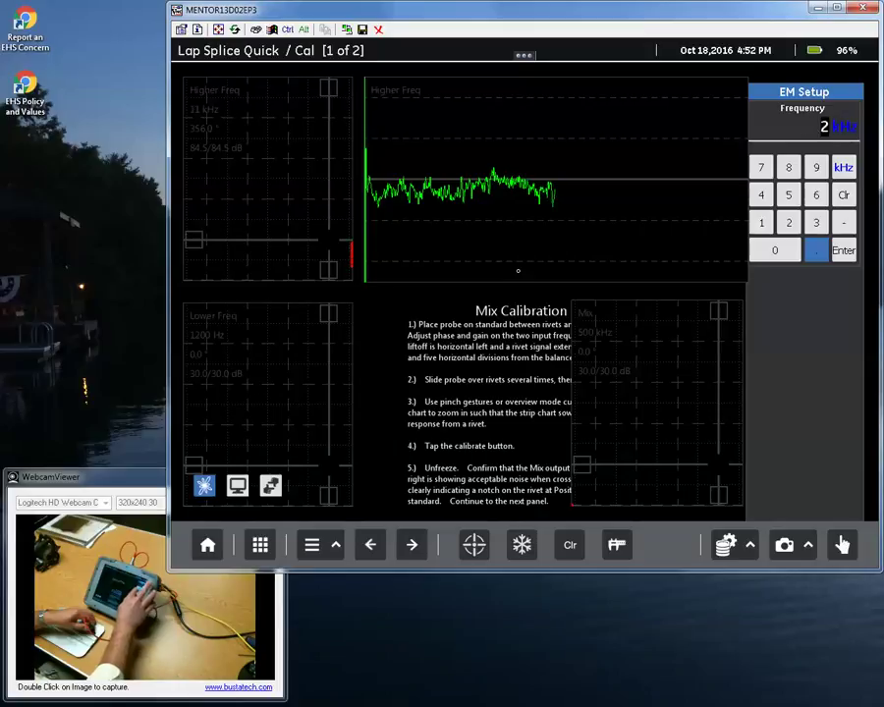
type("7")
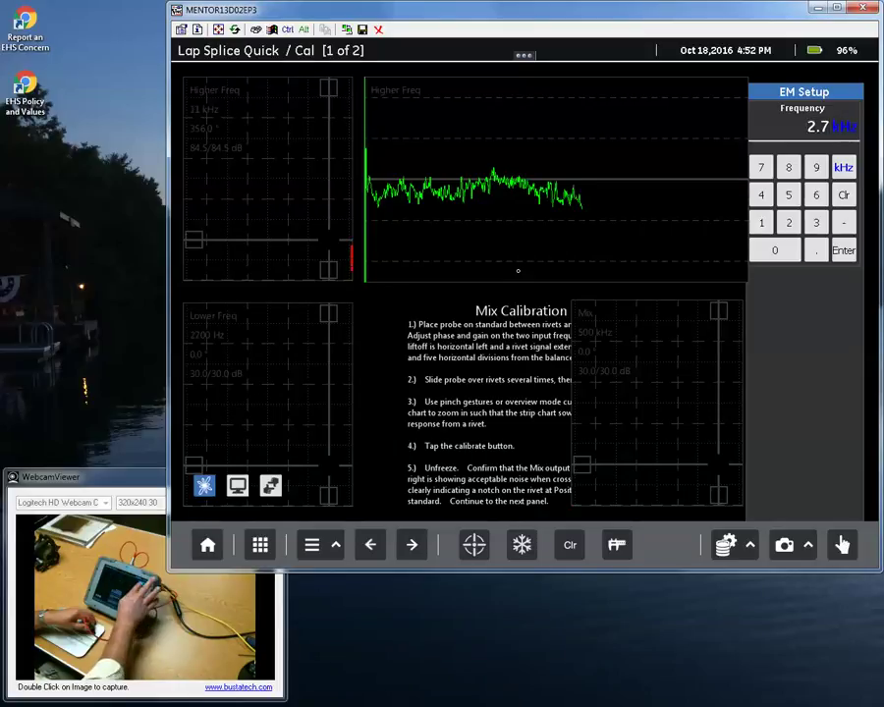
key("Return")
type("600 Hz")
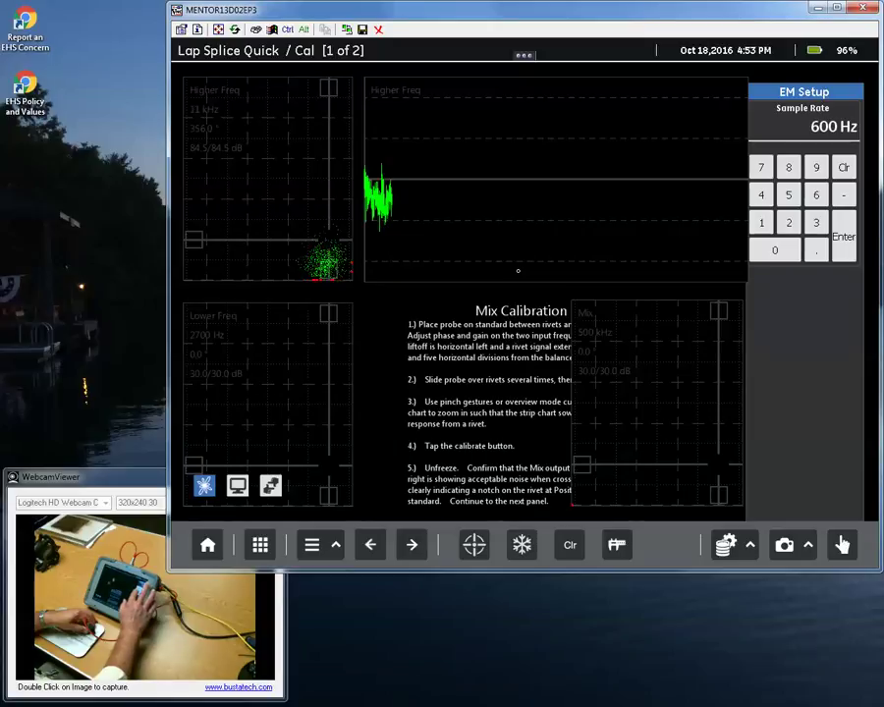
left_click(760, 222)
left_click(775, 250)
left_click(774, 250)
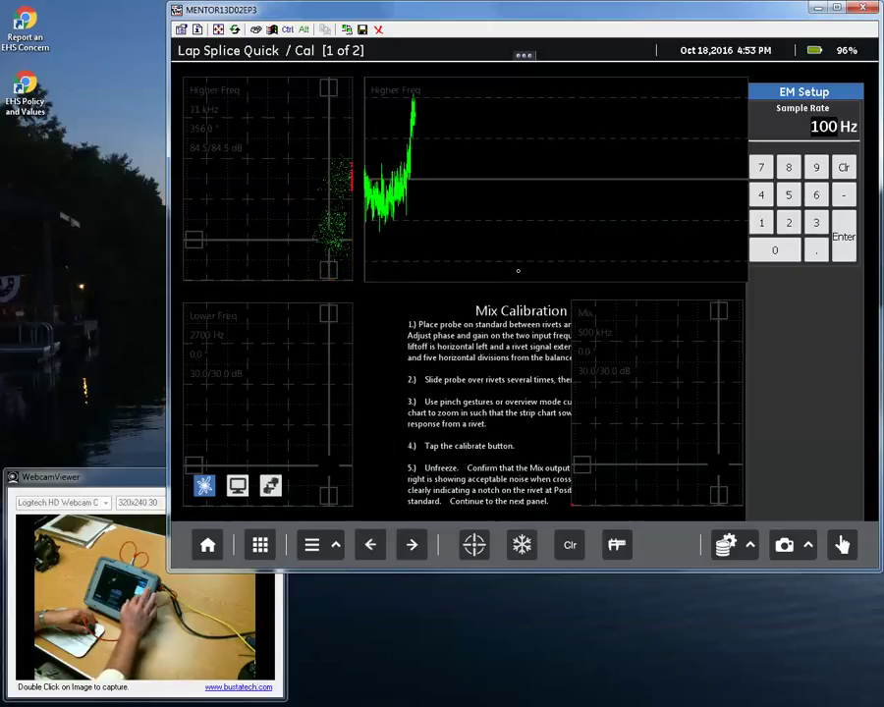
left_click(844, 236)
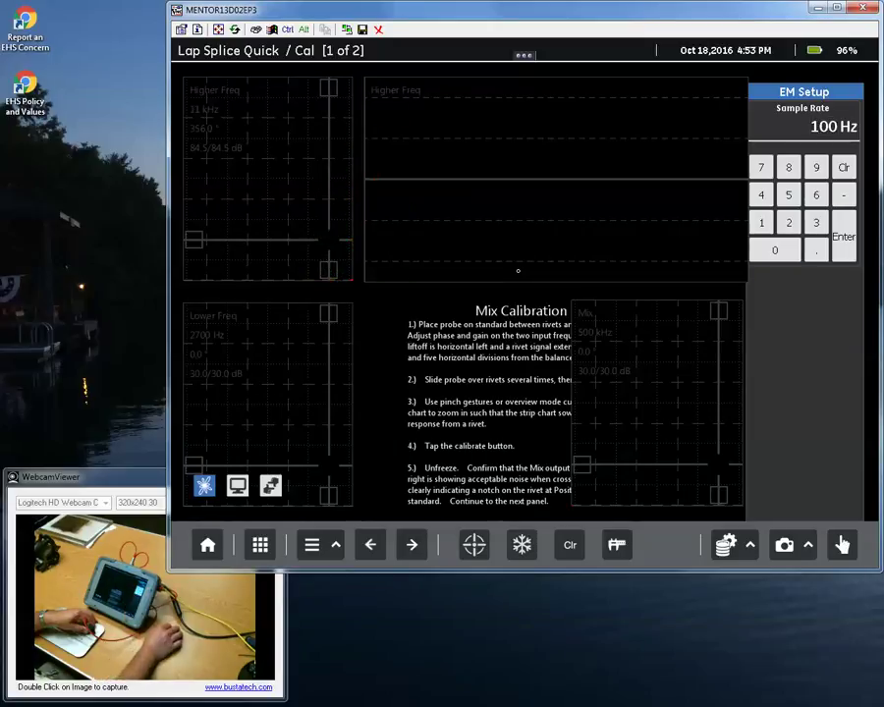